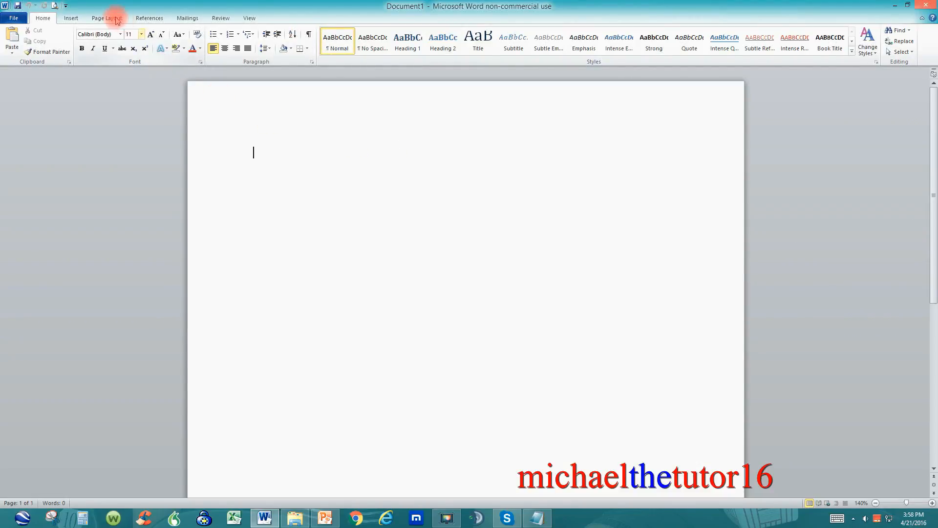
- Check the return mailing address stored in the General section of the advanced program options and accept the dialog
click(14, 19)
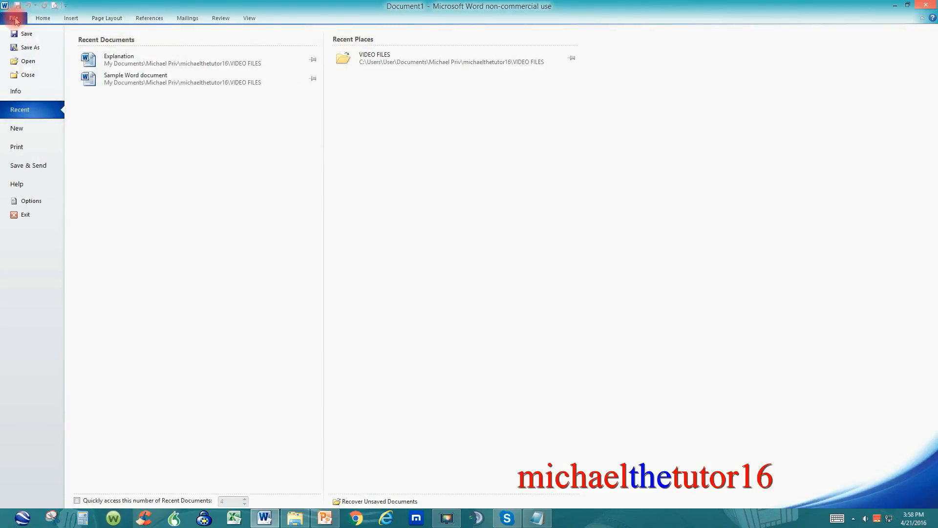
click(30, 200)
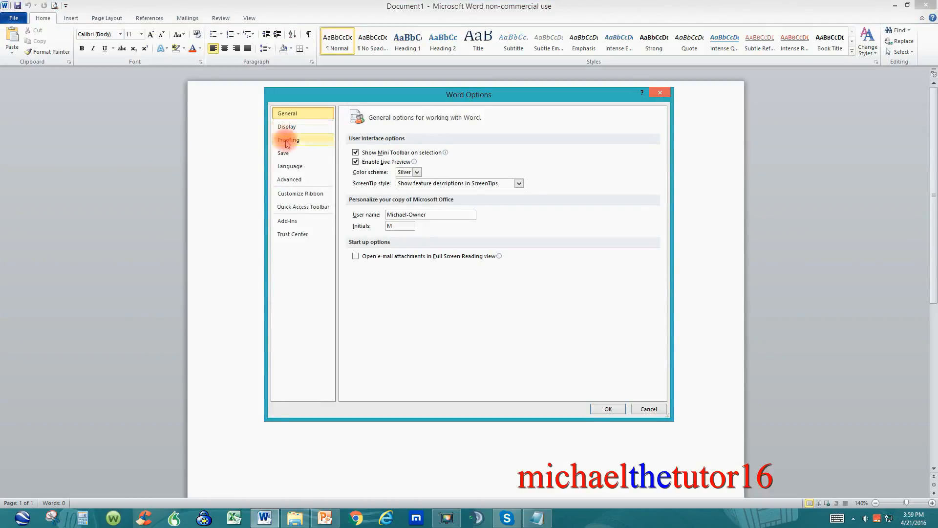
click(283, 180)
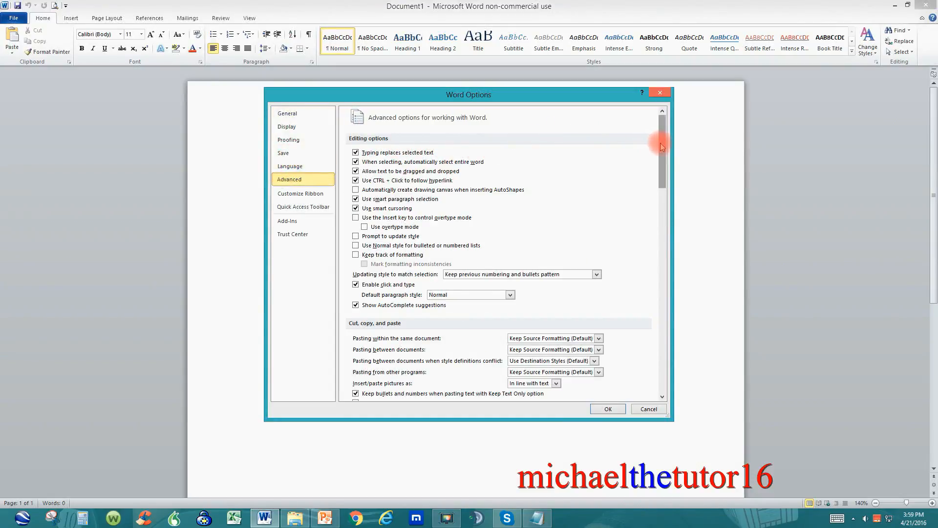
scroll(659, 179, down, 1)
drag(659, 178, 666, 350)
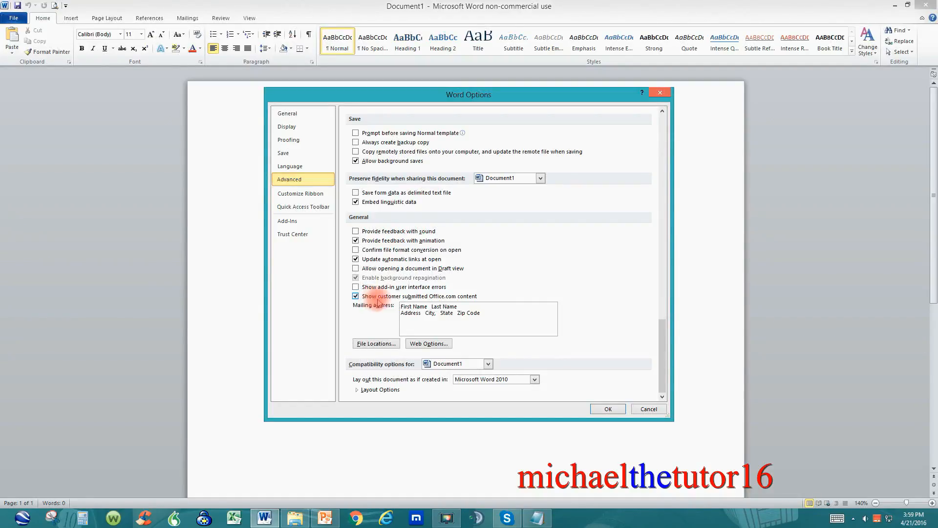
click(606, 409)
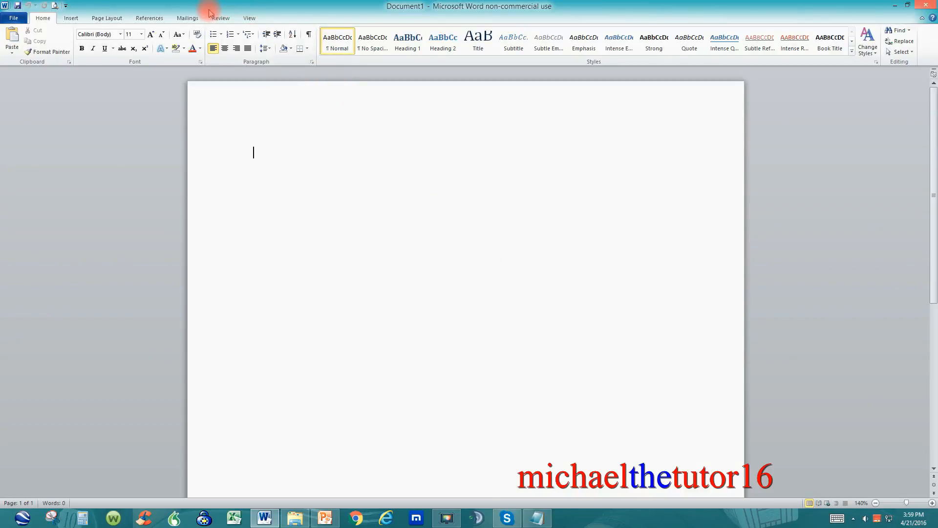
- Start the Step by Step Mail Merge Wizard with Envelopes as the document type and proceed to the starting document
click(186, 18)
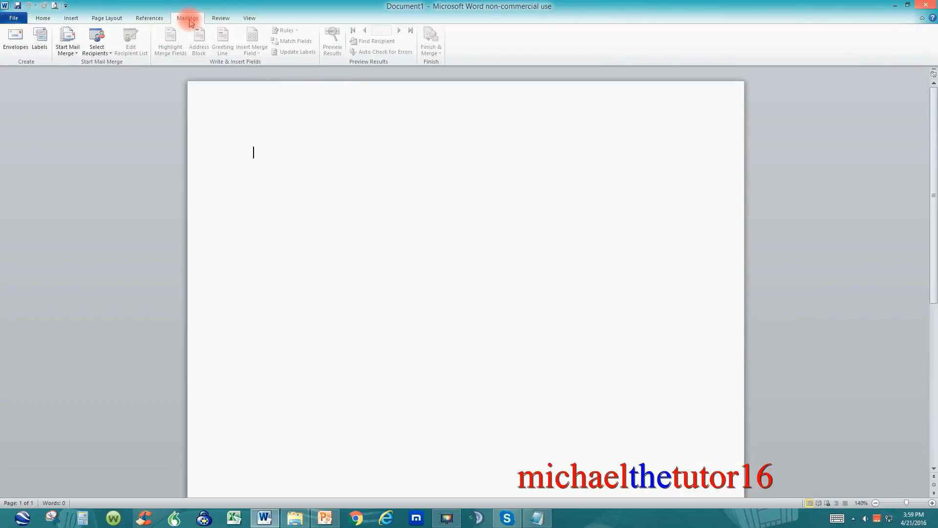
click(77, 49)
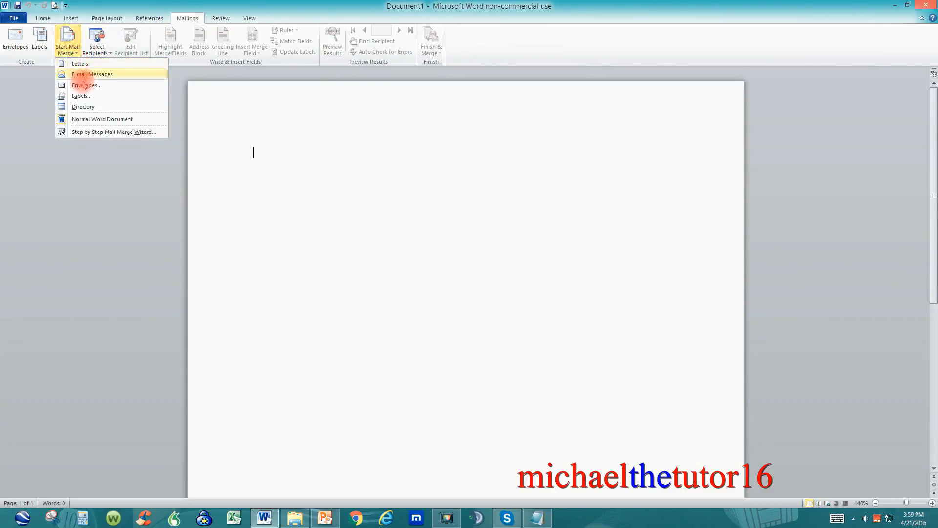
click(103, 133)
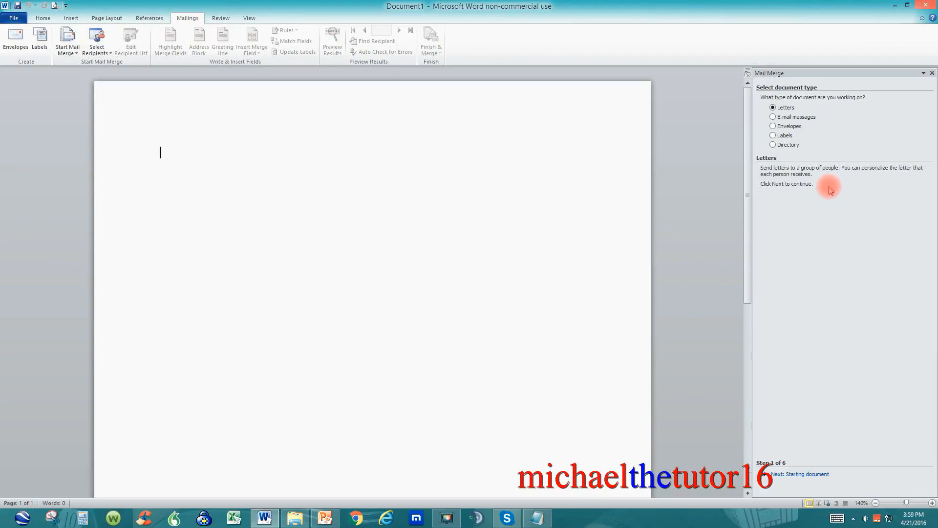
click(797, 130)
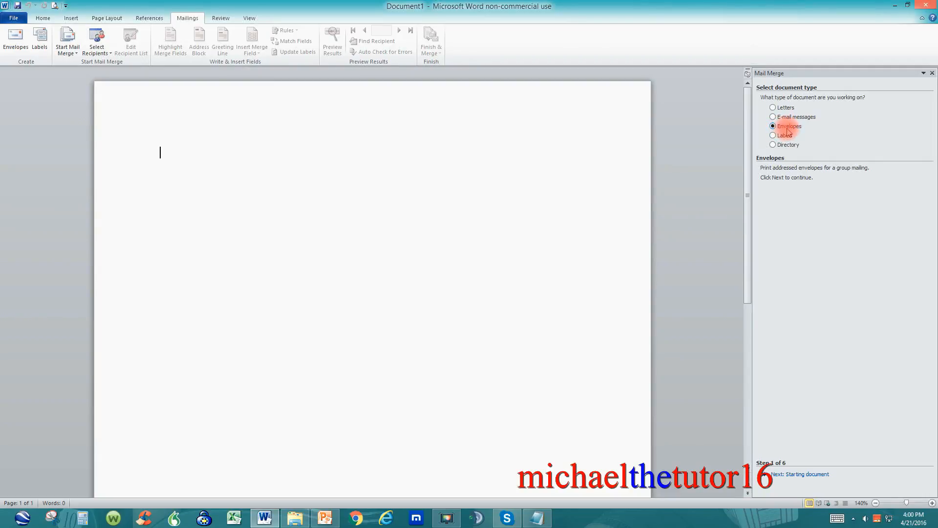
click(800, 475)
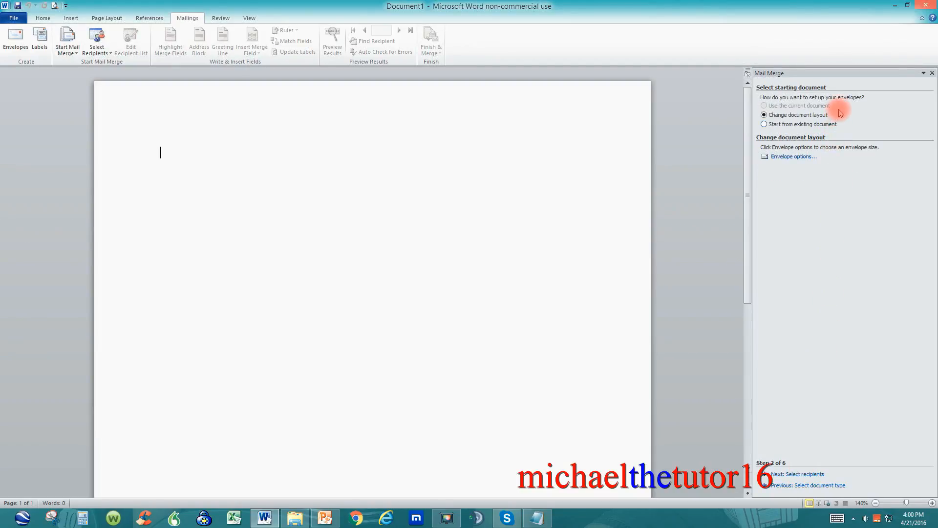
- Set up the merge envelope as Size 10 (4 1/8 x 9 1/2 in), check its printing options, and apply the layout
click(788, 157)
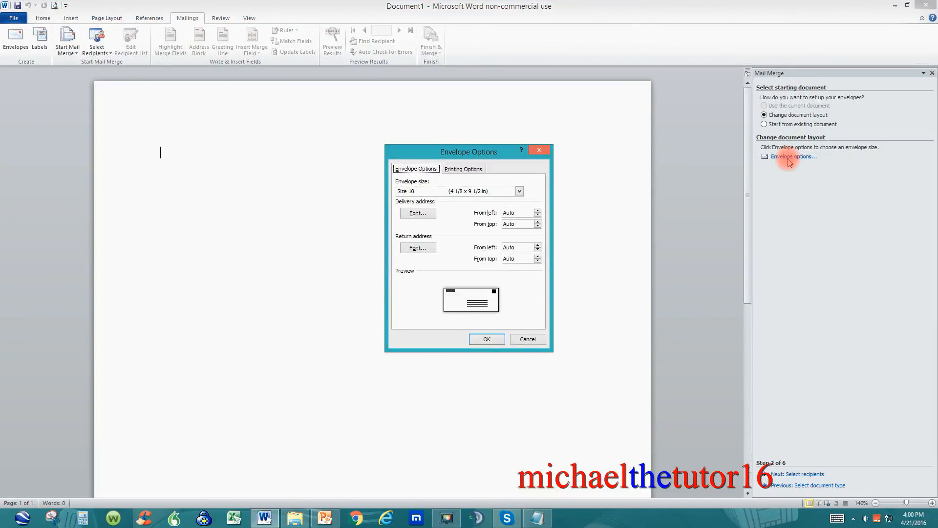
click(521, 191)
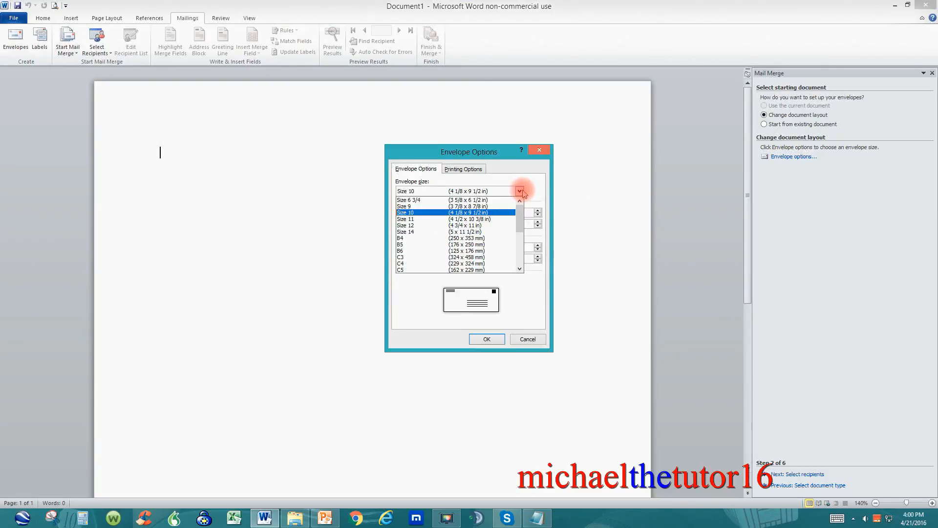
click(499, 214)
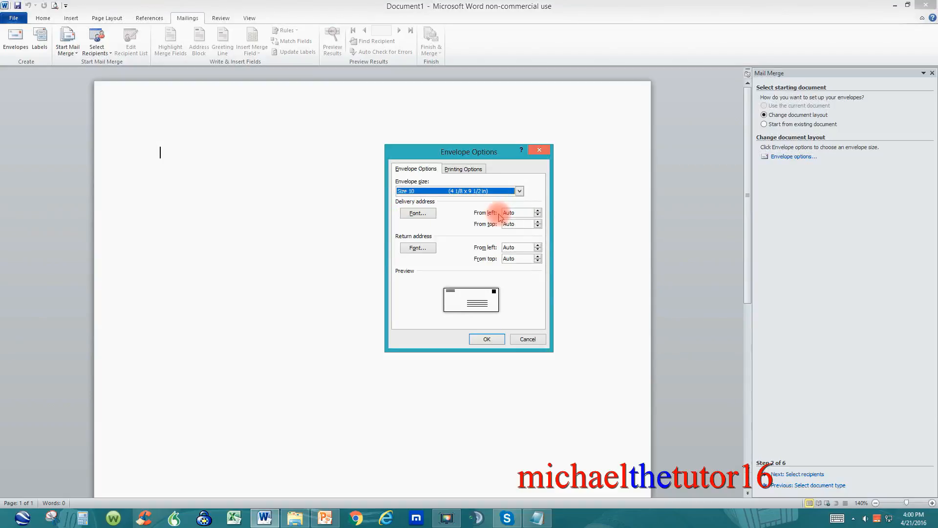
click(473, 169)
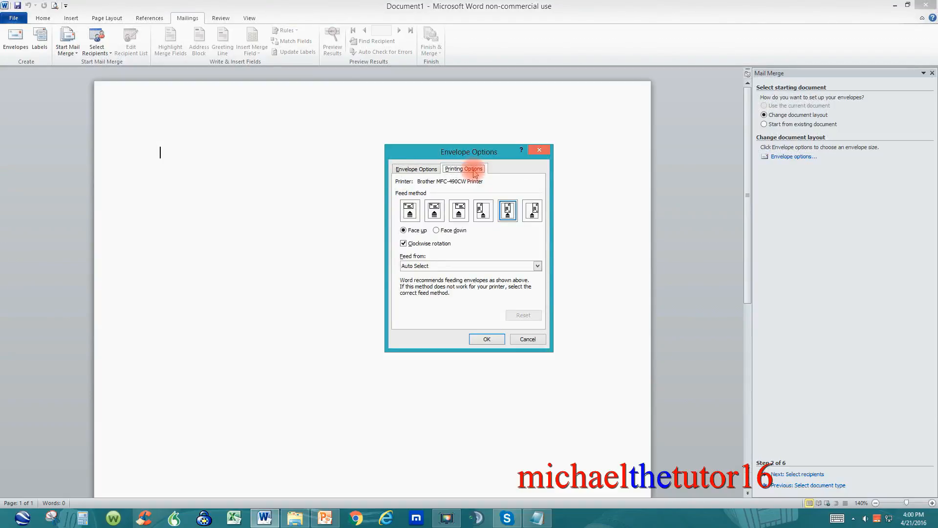
click(412, 213)
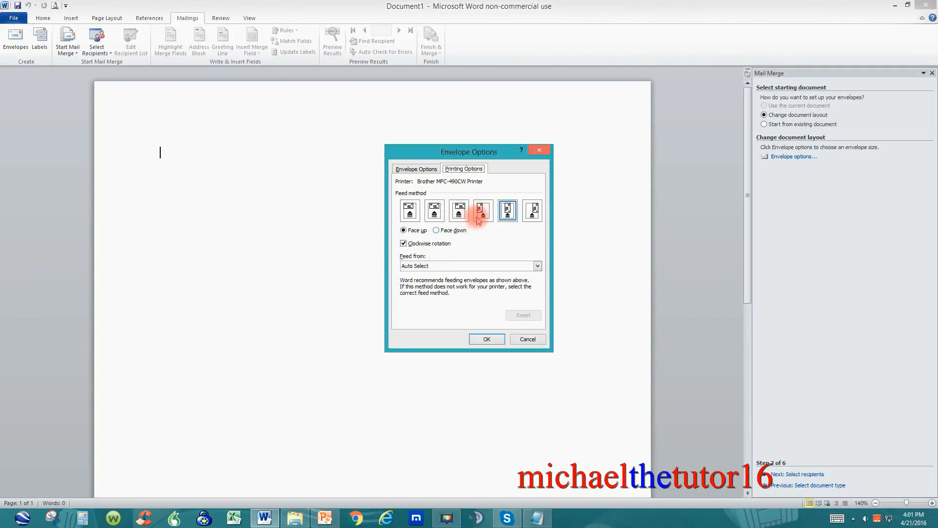
click(486, 339)
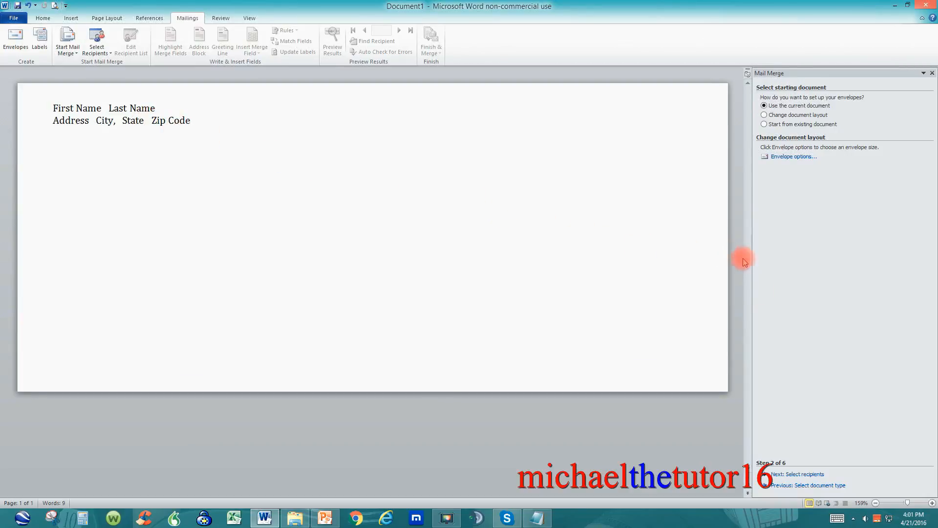
- Proceed to recipient selection and open the Addresses workbook from the Documents library as the existing recipient list
click(805, 474)
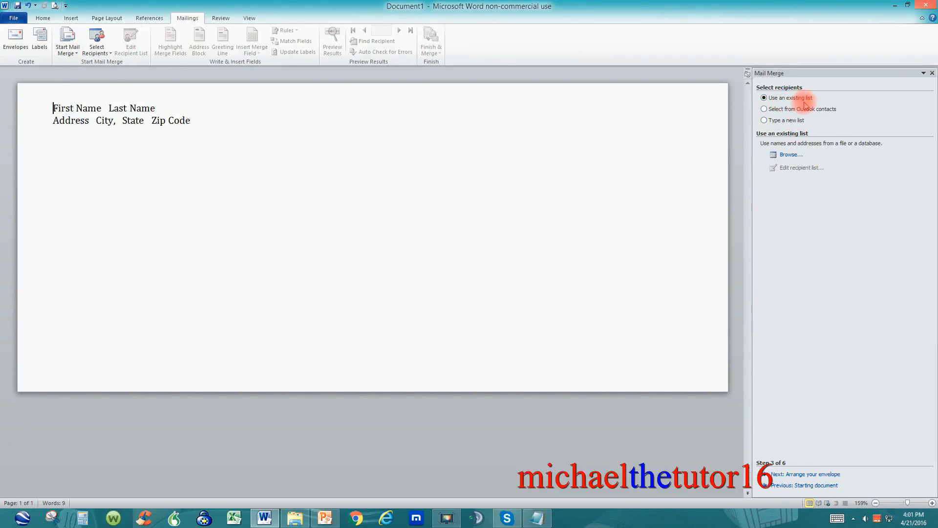
click(789, 155)
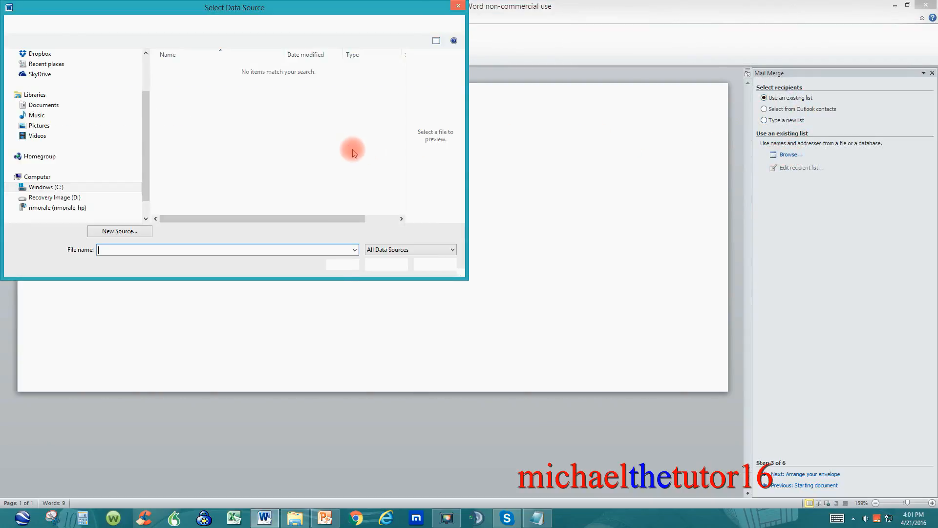
click(102, 110)
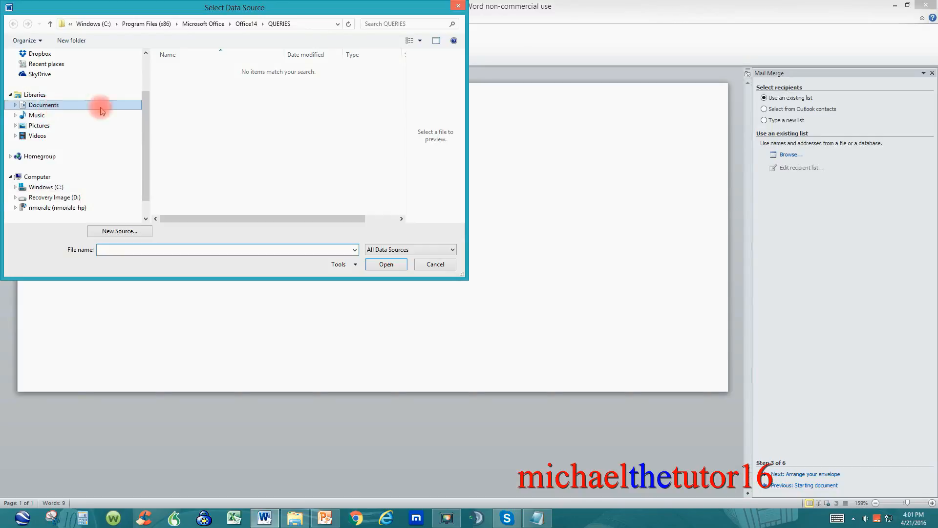
drag(401, 121, 401, 144)
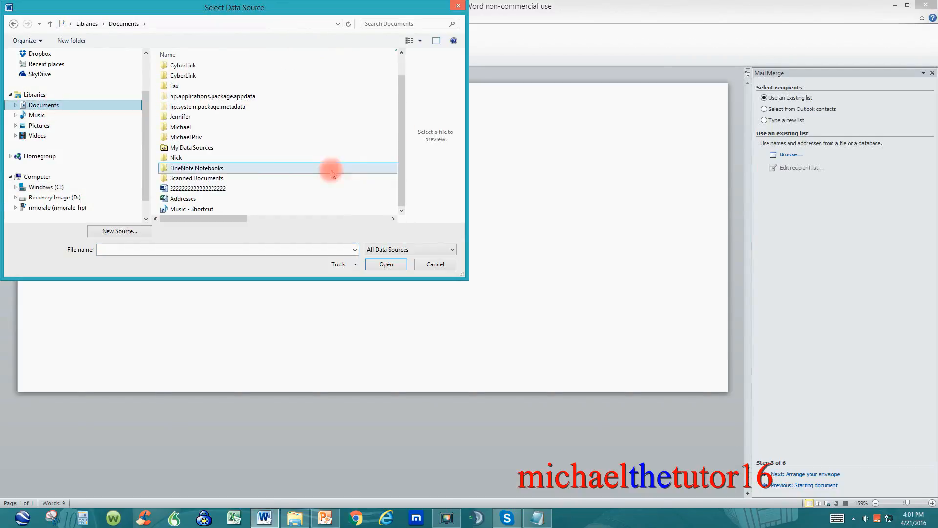
double_click(214, 202)
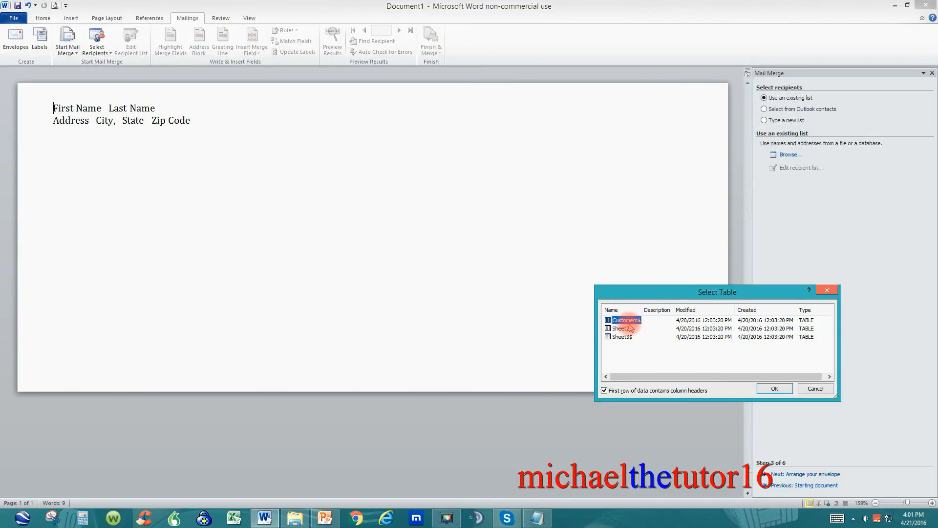
- Choose the Customers$ table as the data source and accept the merge recipient list with all entries included
click(629, 328)
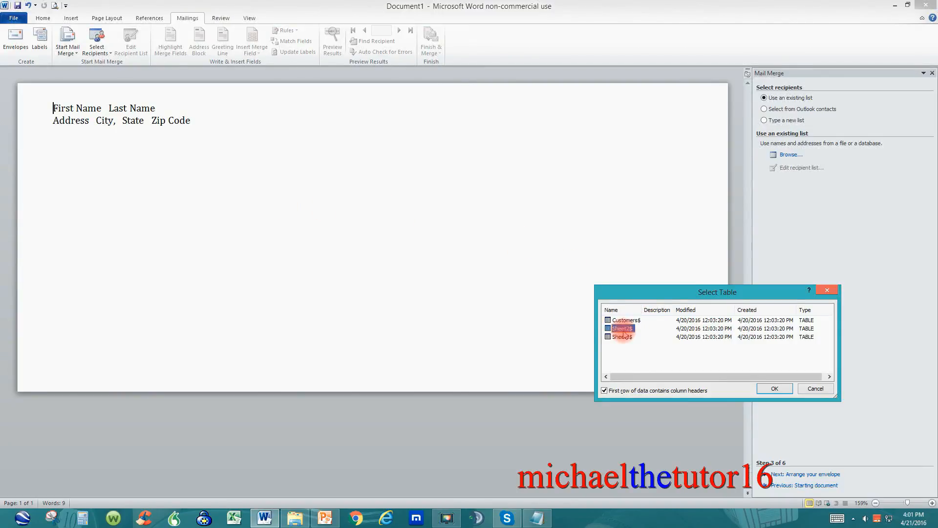
click(623, 338)
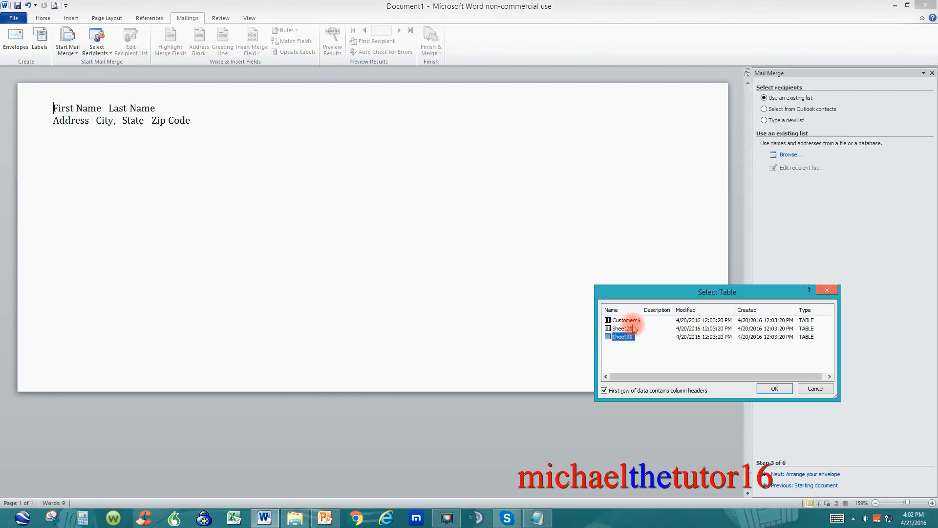
click(635, 321)
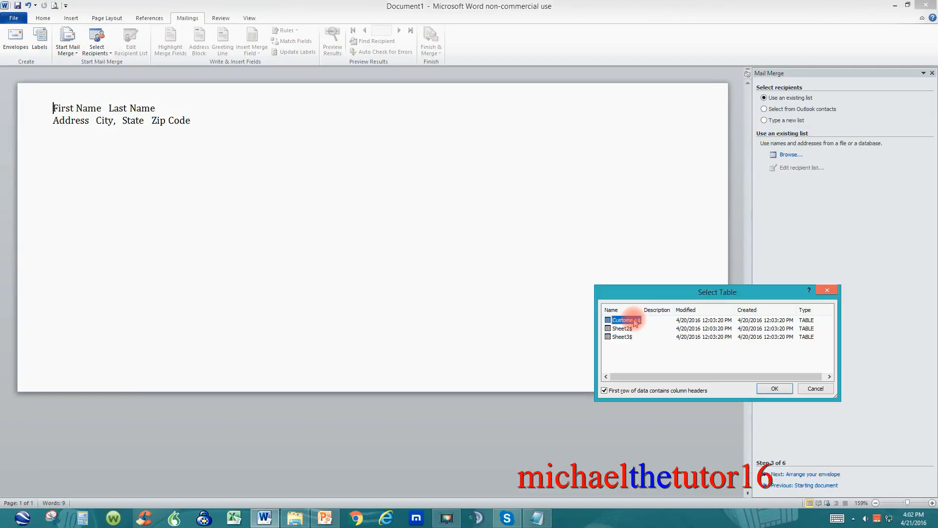
click(768, 389)
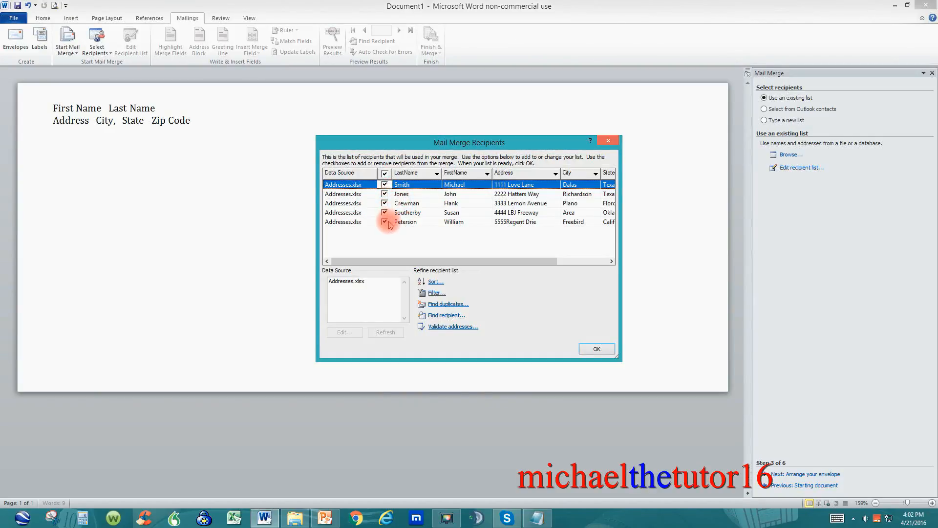
click(596, 349)
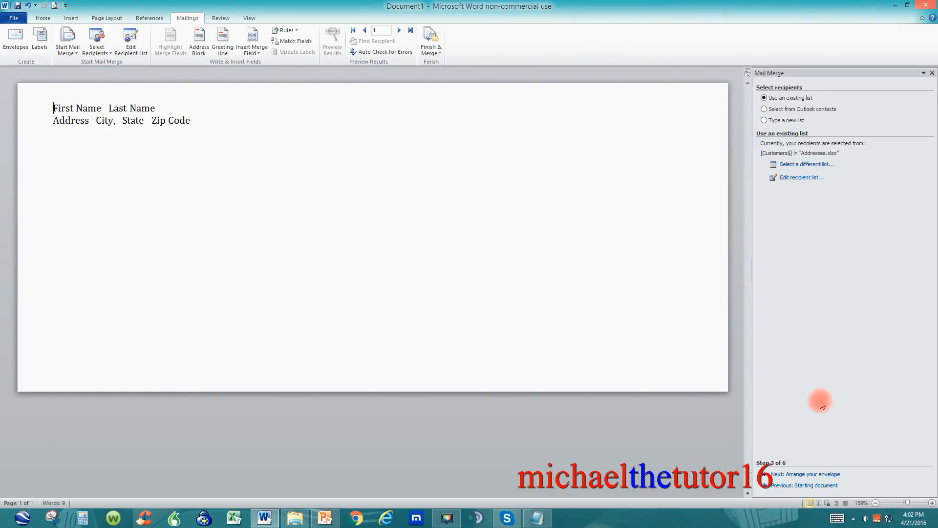
- Proceed to arranging the envelope and insert an address block in the delivery address area
click(807, 474)
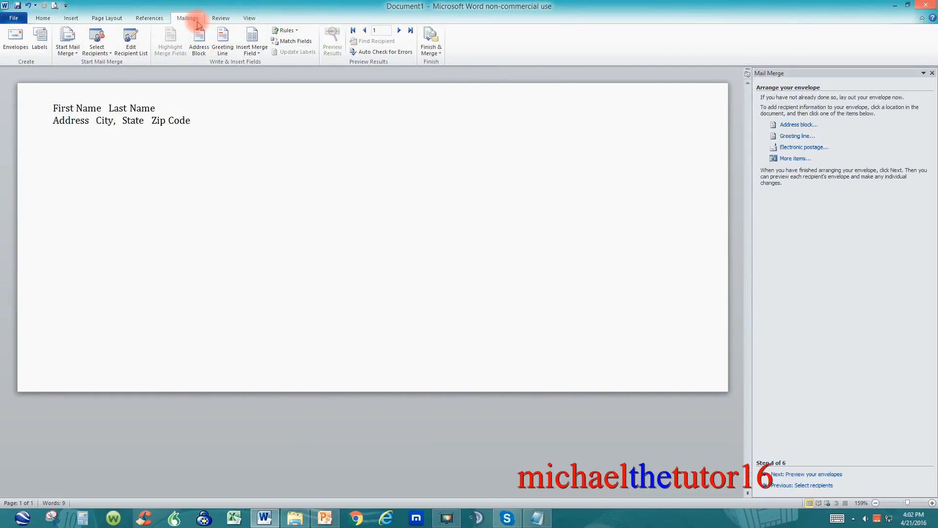
click(350, 245)
click(357, 254)
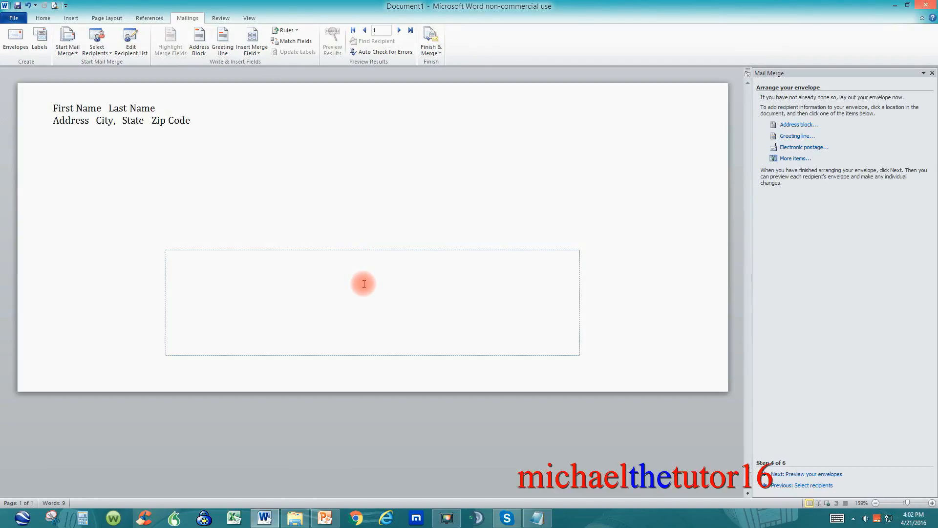
click(201, 43)
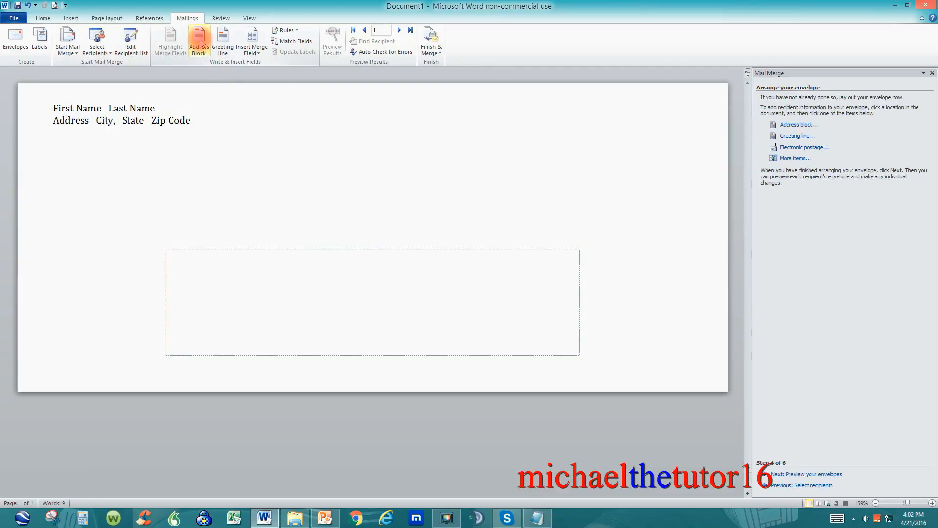
click(201, 43)
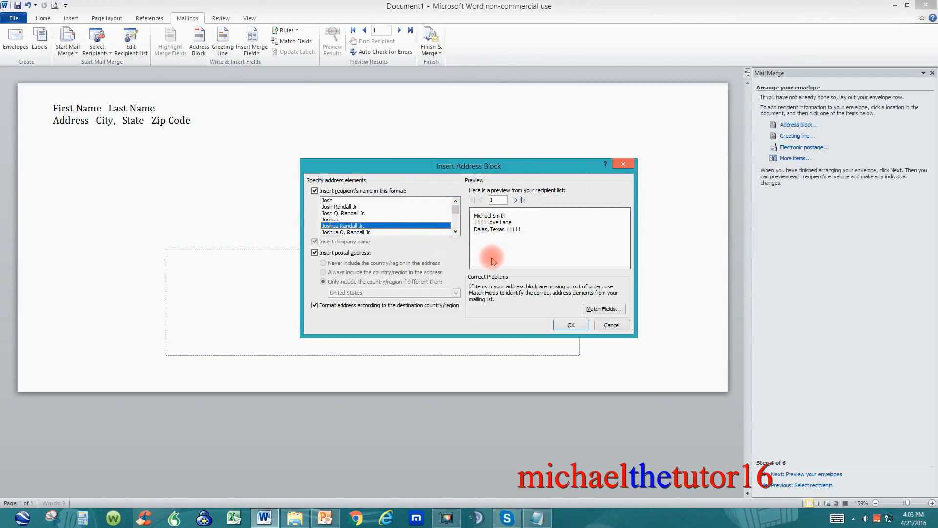
click(571, 325)
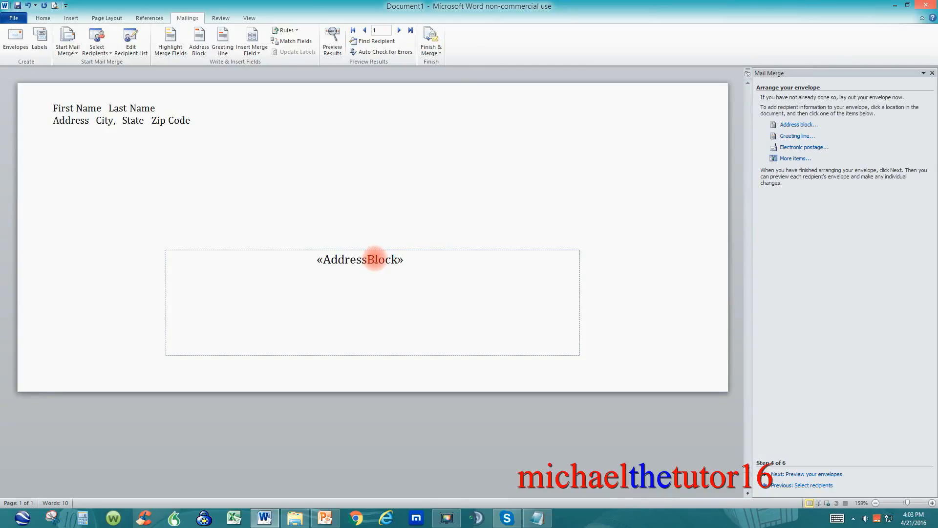
click(424, 266)
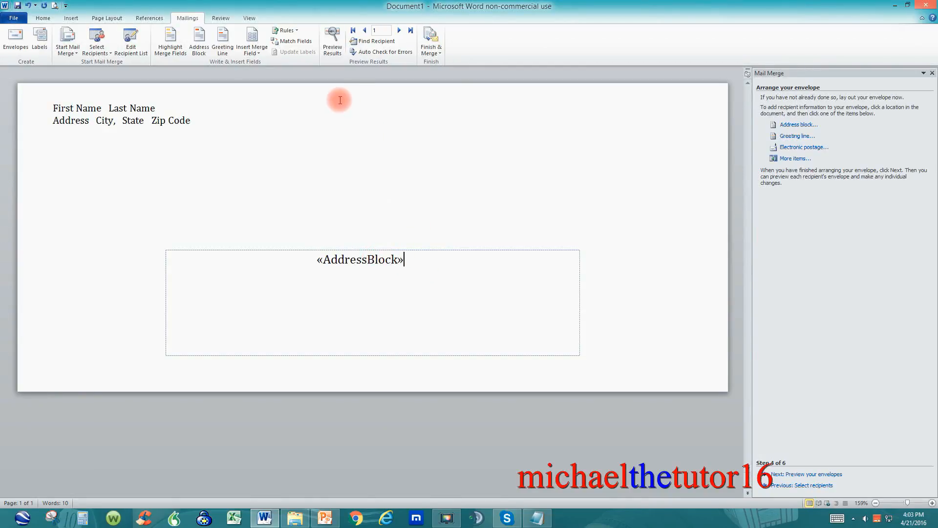
- Preview the merge results, merge all records into a new document of individual envelopes, and look through the envelopes
click(340, 49)
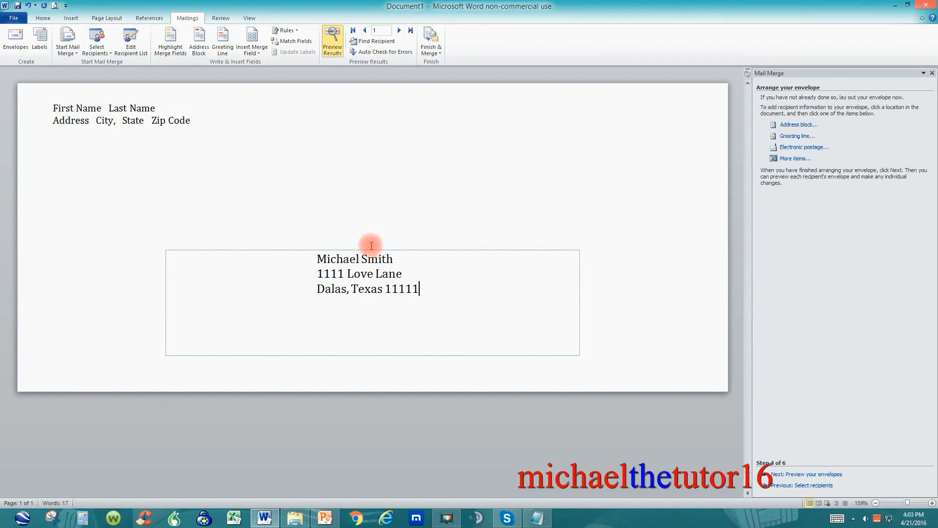
click(432, 46)
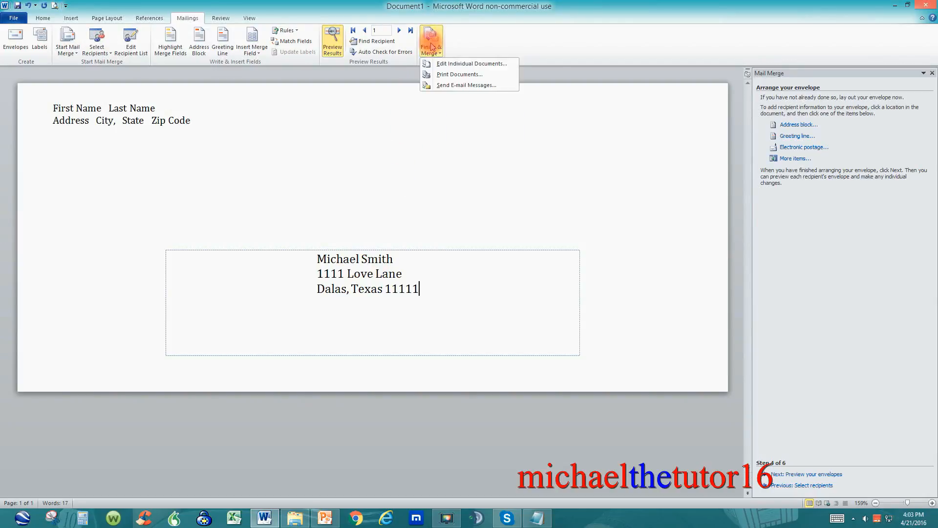
click(448, 64)
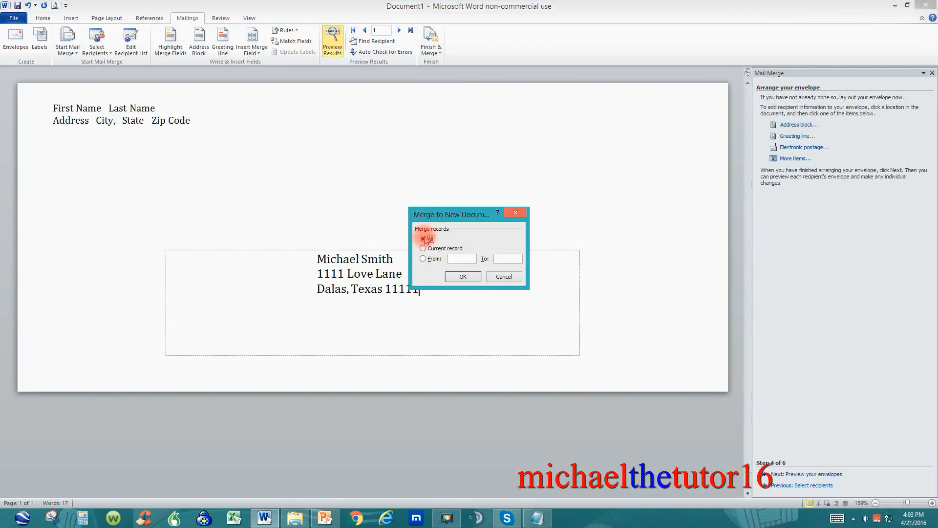
click(455, 278)
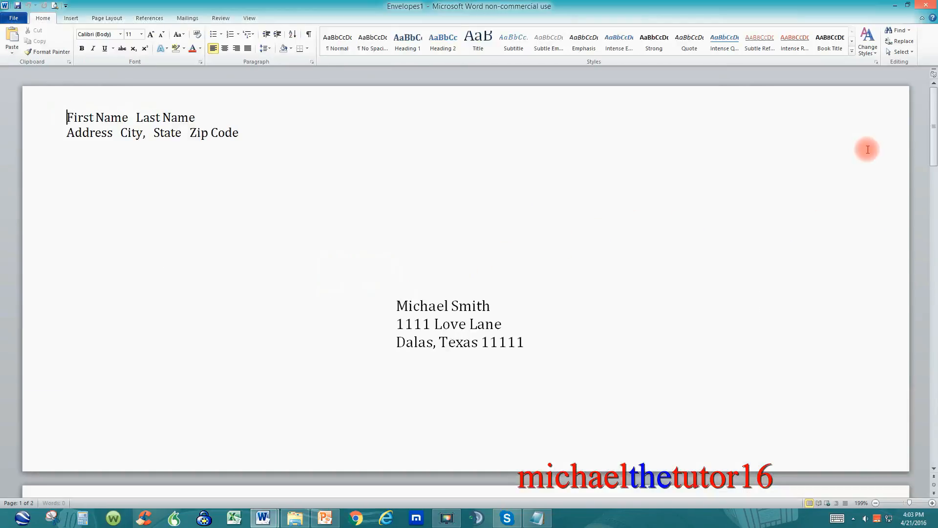
drag(934, 126, 934, 363)
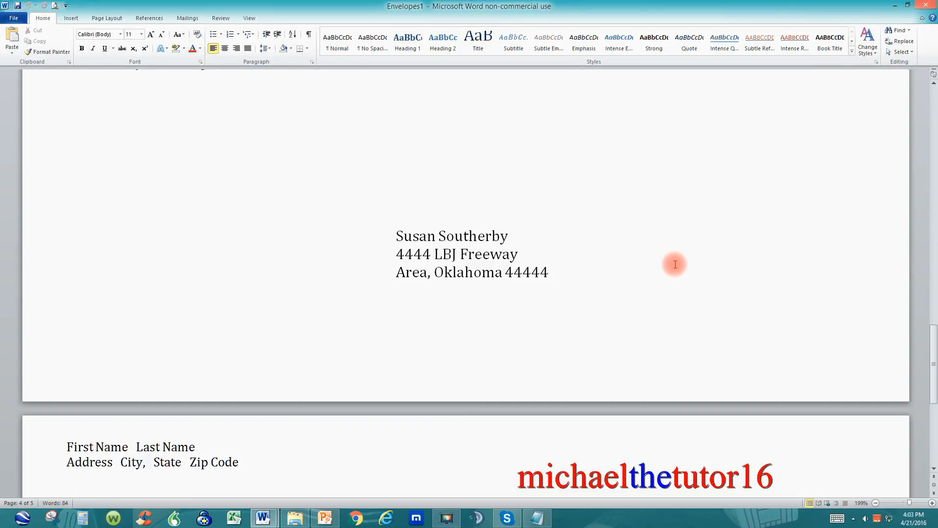